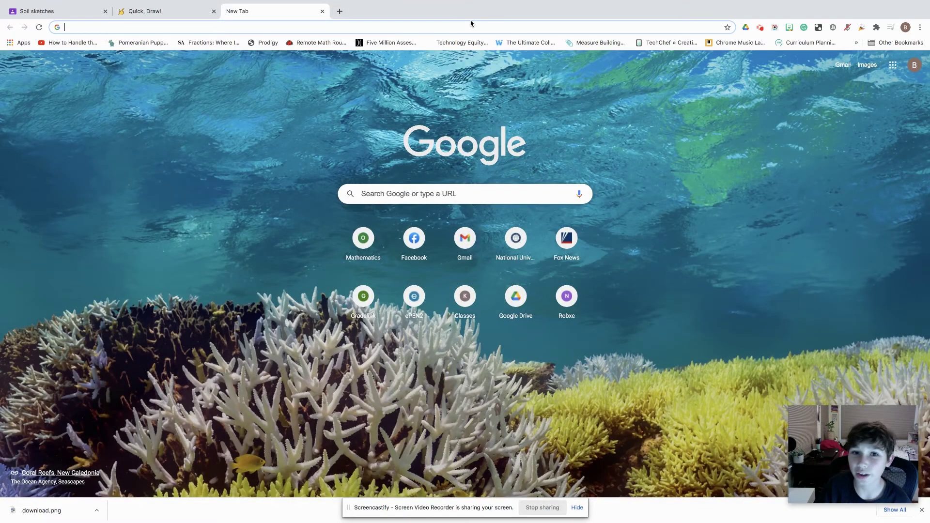
Search Google for 'google drawings' and create a new blank Google Drawings document from the results.
{"action": "type", "text": "google"}
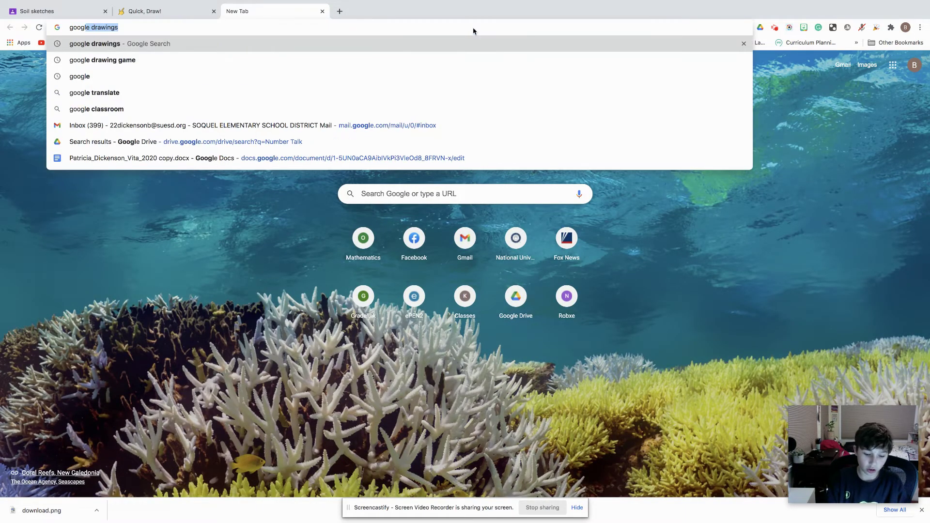
{"action": "key", "text": "BackSpace"}
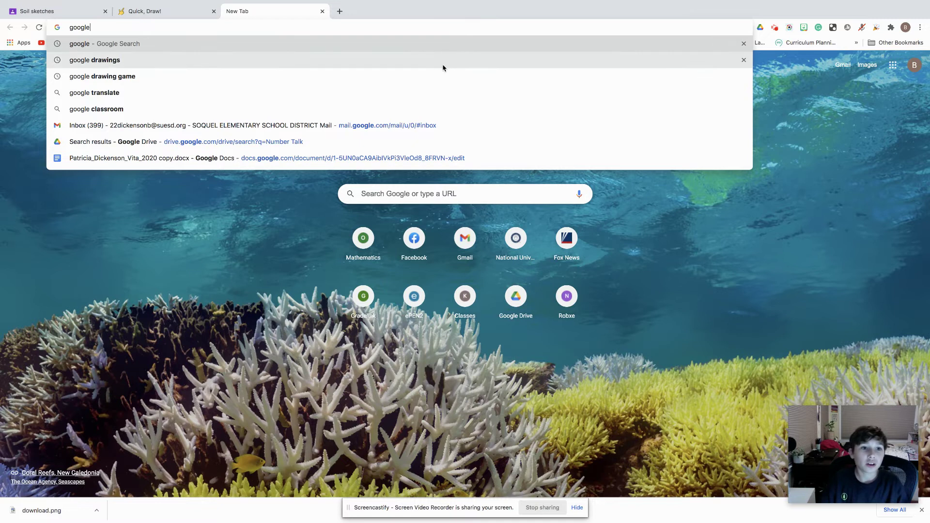
{"action": "left_click", "coordinate": [402, 61]}
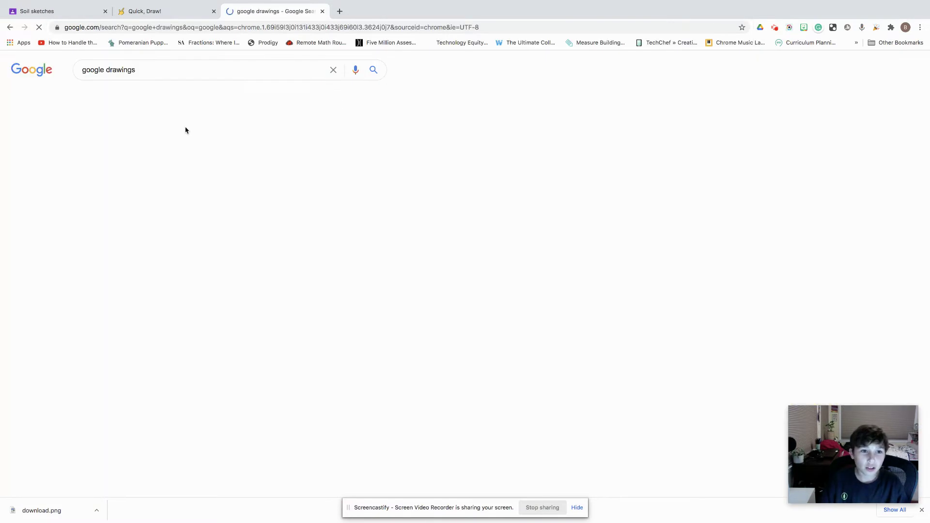
{"action": "left_click", "coordinate": [187, 151]}
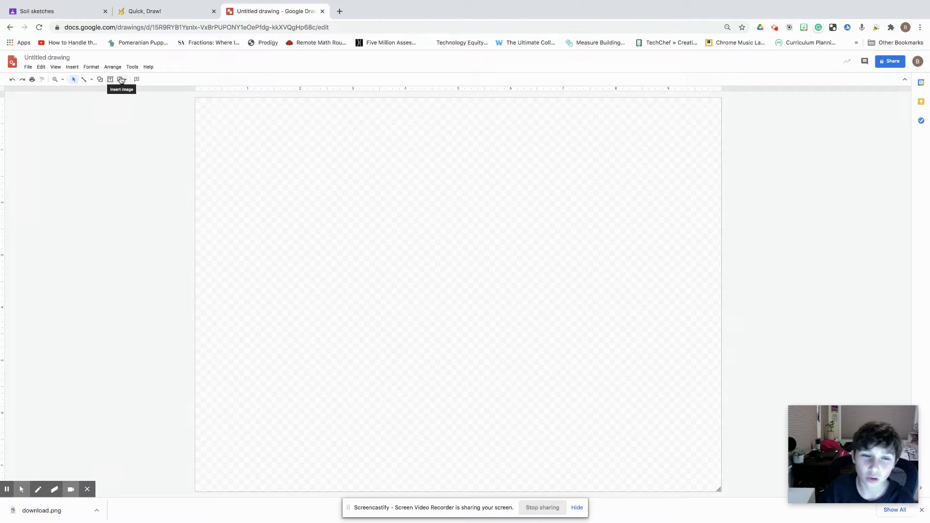
{"action": "left_click", "coordinate": [121, 80]}
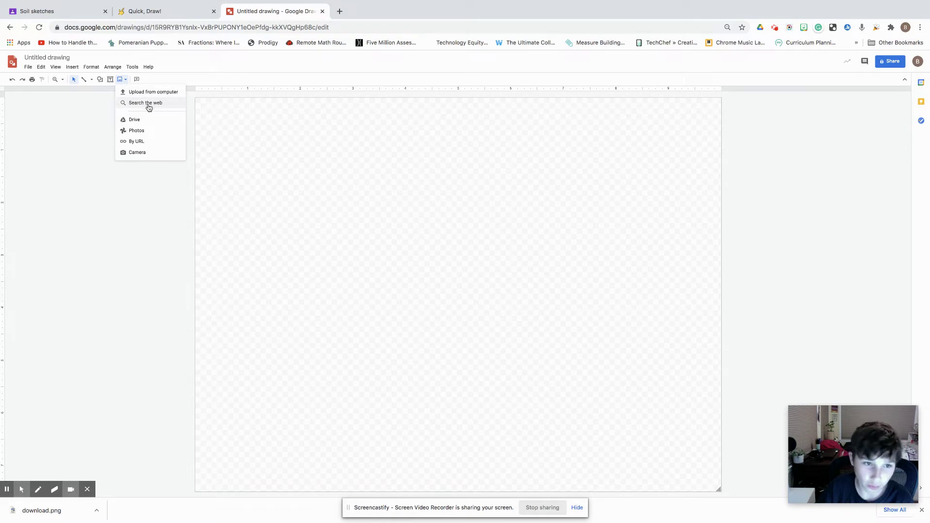
{"action": "left_click", "coordinate": [111, 79]}
{"action": "left_click_drag", "start_coordinate": [278, 168], "coordinate": [342, 225]}
{"action": "type", "text": "the"}
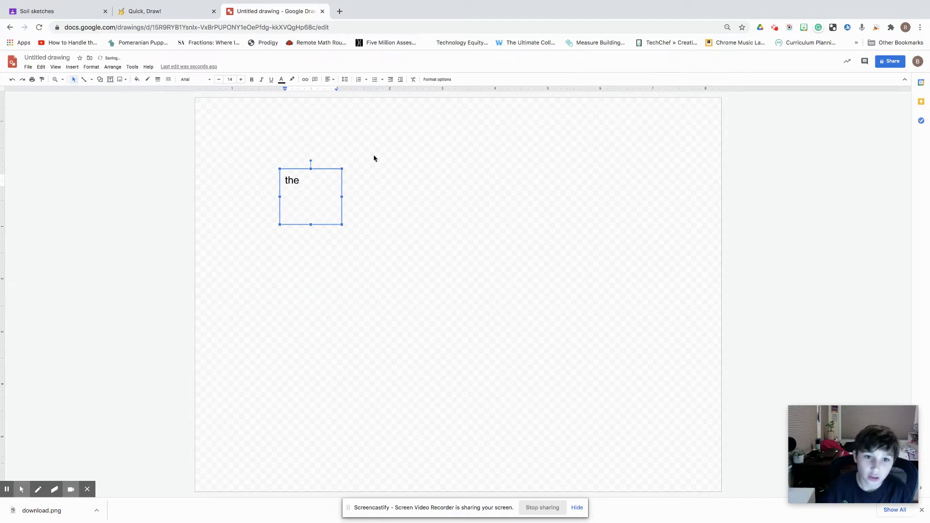
{"action": "left_click_drag", "start_coordinate": [374, 155], "coordinate": [307, 201]}
{"action": "key", "text": "Delete"}
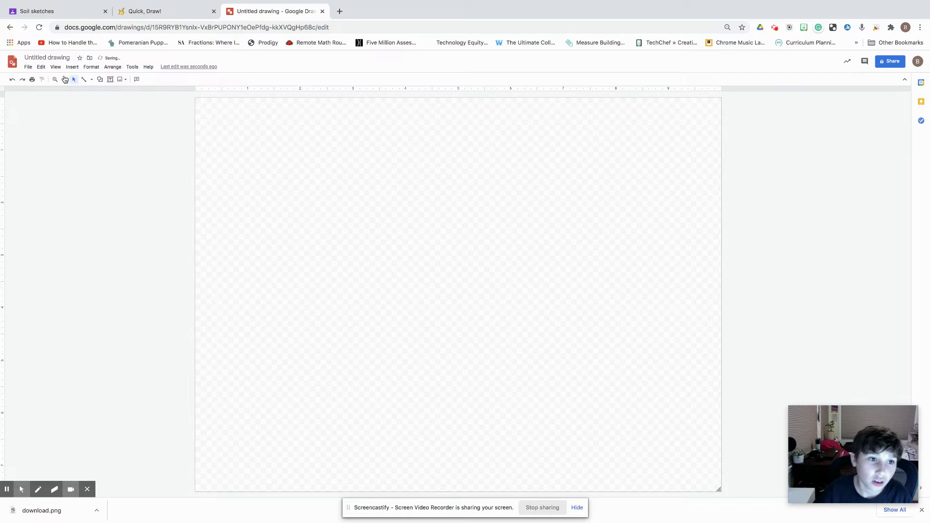
{"action": "left_click", "coordinate": [93, 80]}
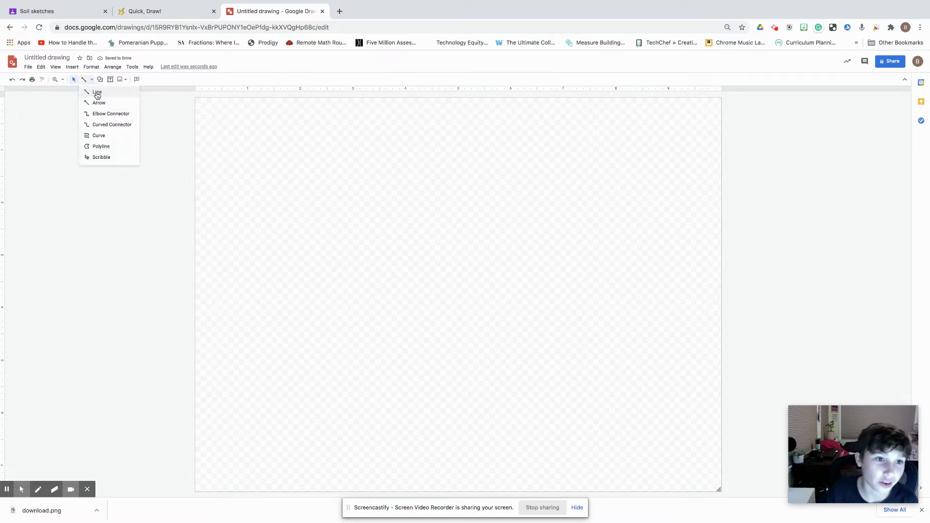
{"action": "left_click", "coordinate": [97, 93]}
{"action": "mouse_move", "coordinate": [240, 146]}
{"action": "left_mouse_down"}
{"action": "mouse_move", "coordinate": [513, 219]}
{"action": "mouse_move", "coordinate": [519, 231]}
{"action": "left_mouse_up"}
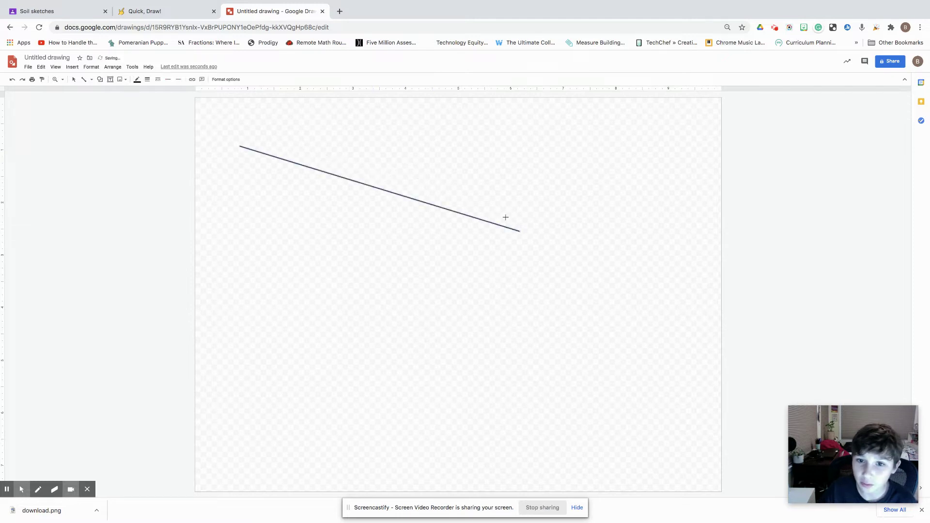
{"action": "key", "text": "BackSpace"}
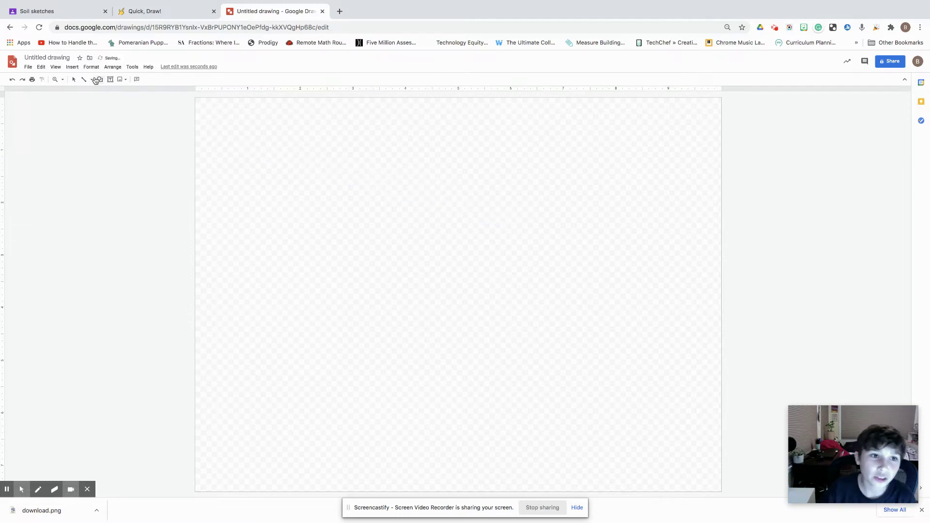
{"action": "left_click", "coordinate": [92, 80]}
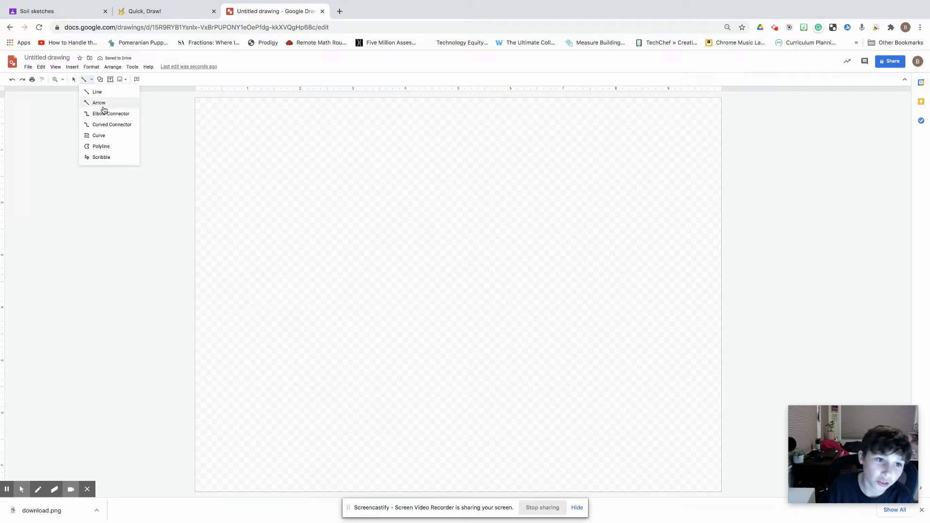
{"action": "left_click", "coordinate": [100, 114]}
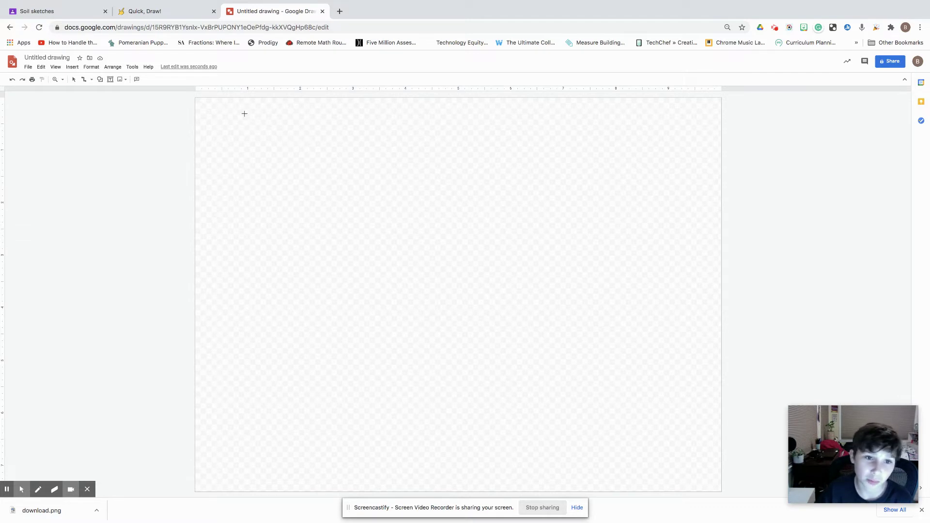
{"action": "left_click_drag", "start_coordinate": [244, 114], "coordinate": [295, 266]}
{"action": "left_click", "coordinate": [333, 212]}
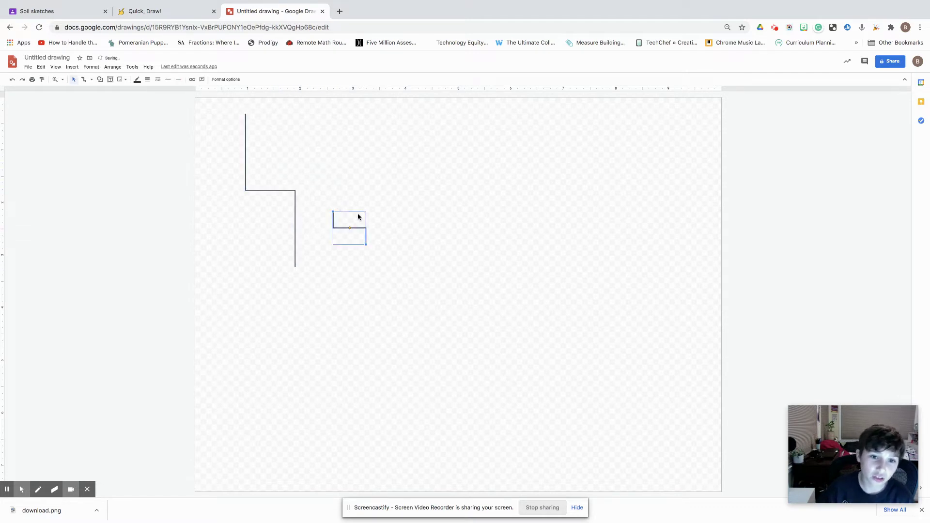
{"action": "key", "text": "Delete"}
{"action": "left_click", "coordinate": [293, 190]}
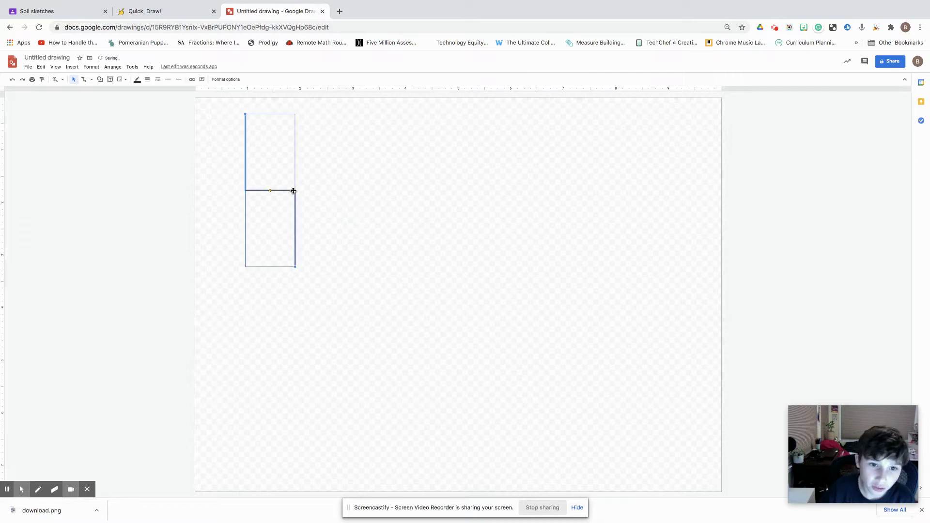
{"action": "key", "text": "Delete"}
{"action": "left_click", "coordinate": [92, 79]}
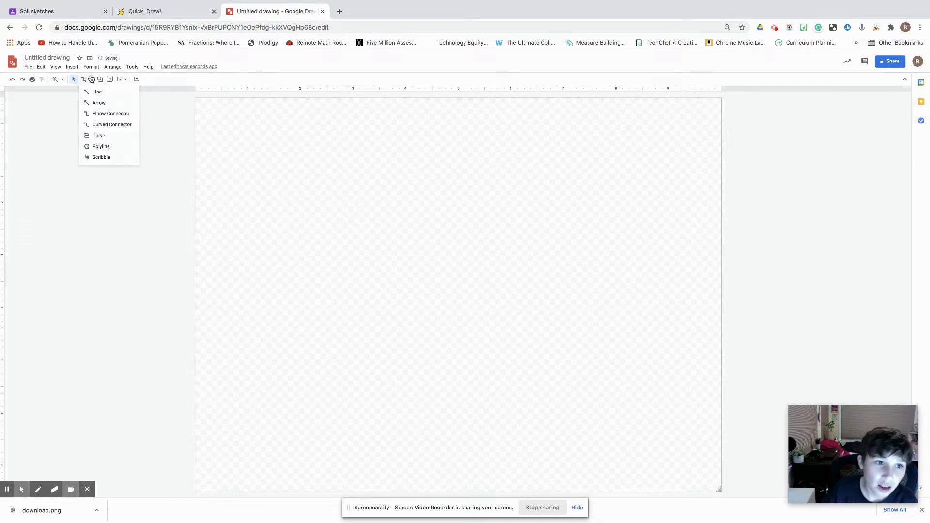
{"action": "left_click", "coordinate": [111, 125]}
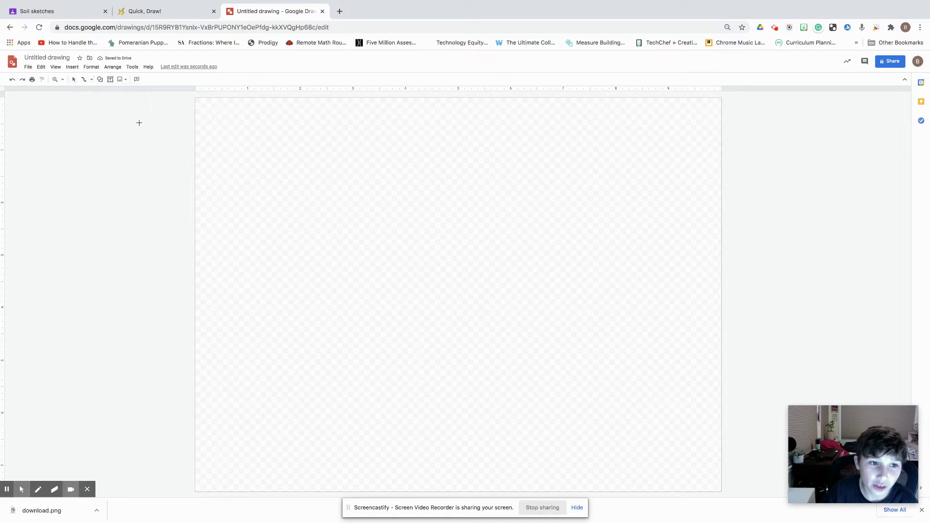
{"action": "left_click_drag", "start_coordinate": [544, 245], "coordinate": [306, 232]}
{"action": "key", "text": "Delete"}
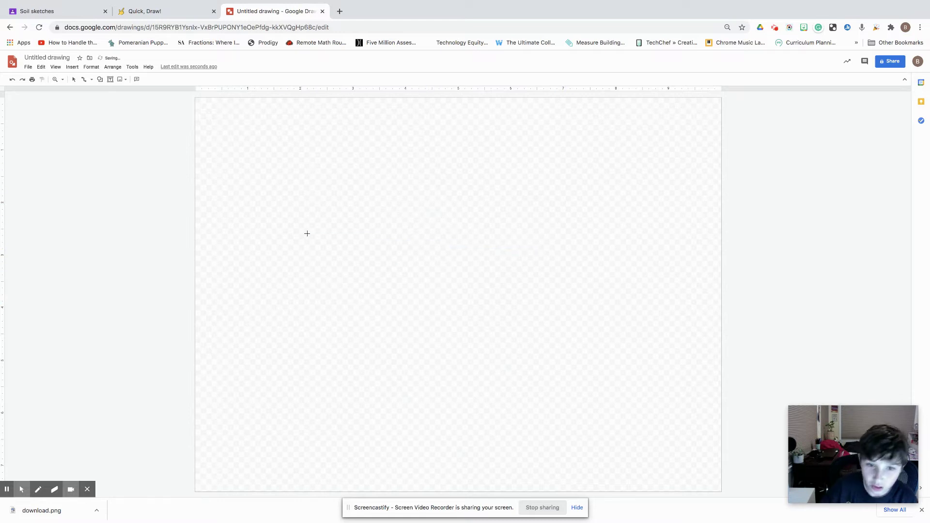
{"action": "left_click", "coordinate": [92, 79]}
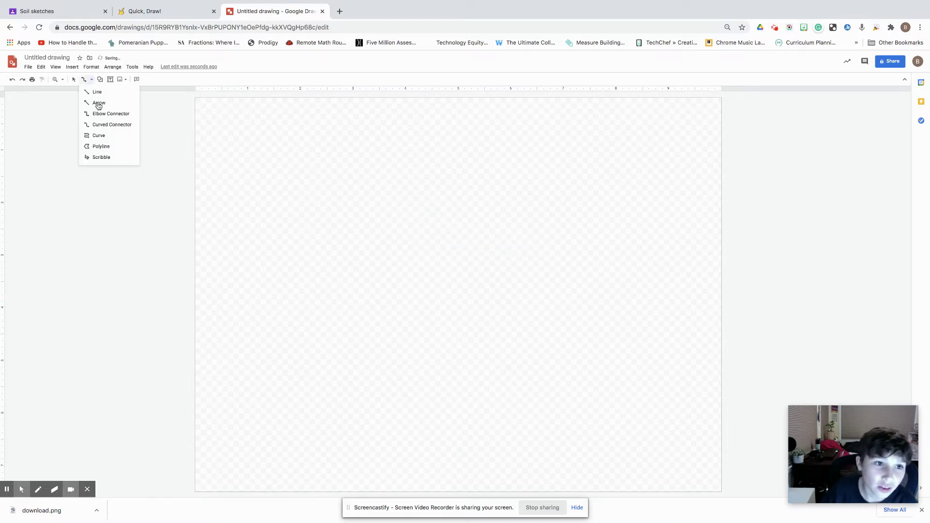
{"action": "left_click", "coordinate": [107, 135]}
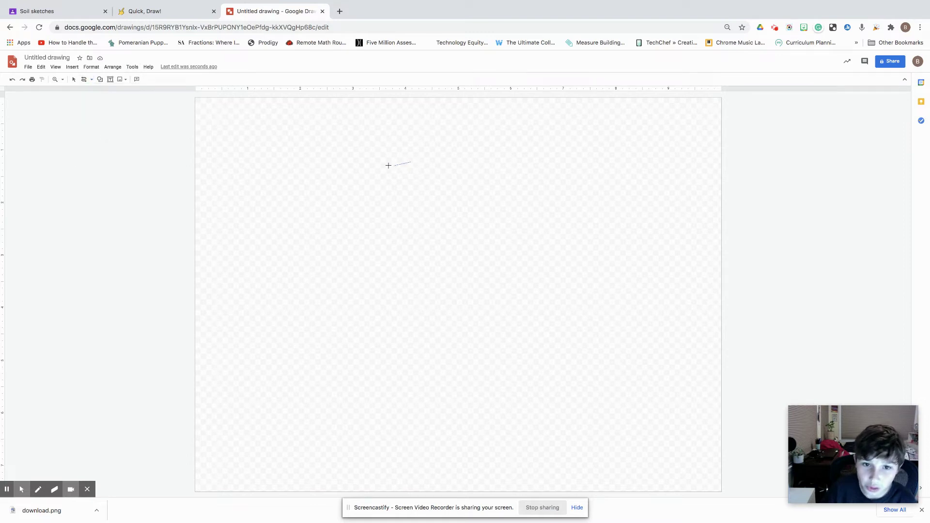
{"action": "left_click", "coordinate": [326, 226]}
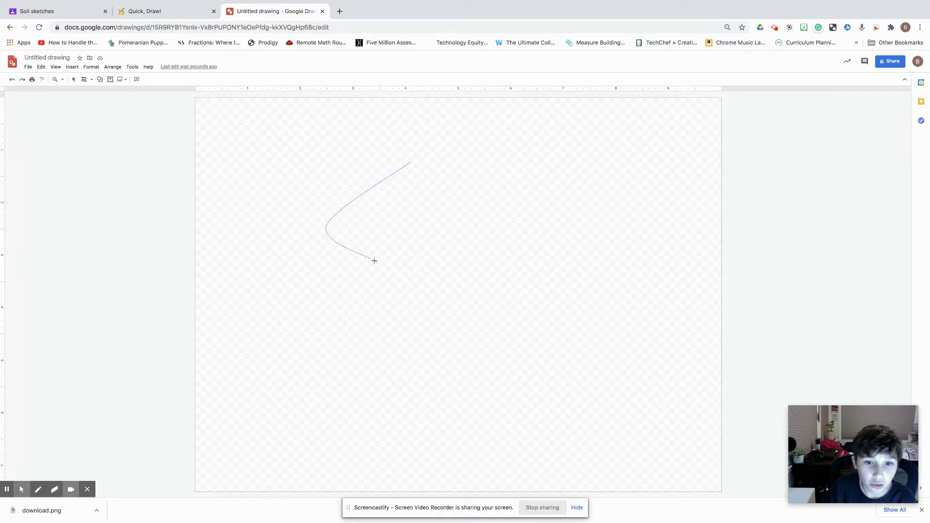
{"action": "left_click", "coordinate": [449, 217]}
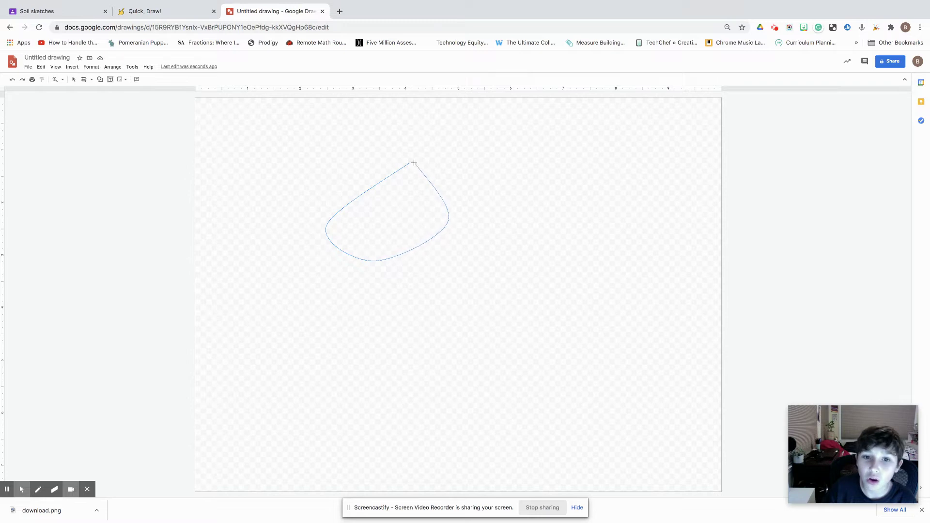
{"action": "left_click", "coordinate": [465, 188]}
{"action": "left_click", "coordinate": [478, 217]}
{"action": "left_click", "coordinate": [410, 162]}
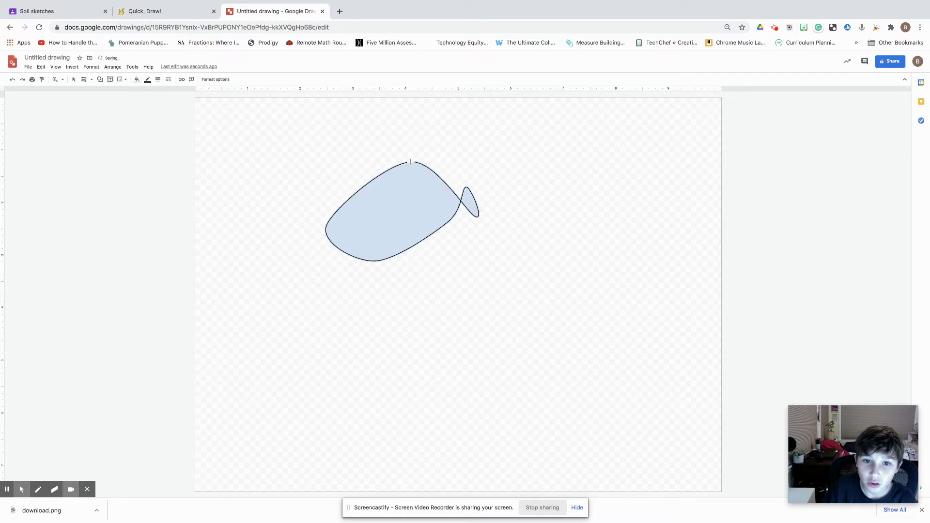
{"action": "key", "text": "Delete"}
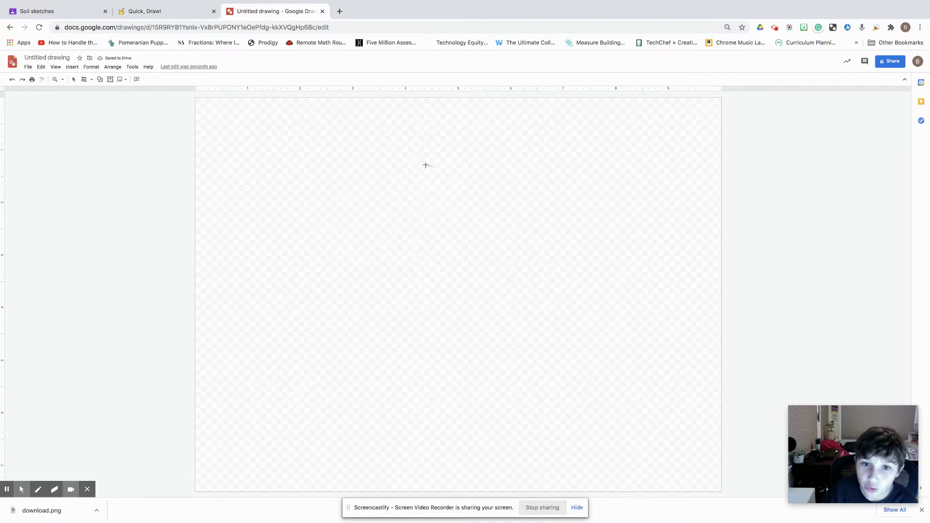
{"action": "left_click_drag", "start_coordinate": [426, 166], "coordinate": [374, 225]}
Add left, bottom and right points, close the curve into a filled shape, and start a second curve inside.
{"action": "left_click", "coordinate": [374, 226]}
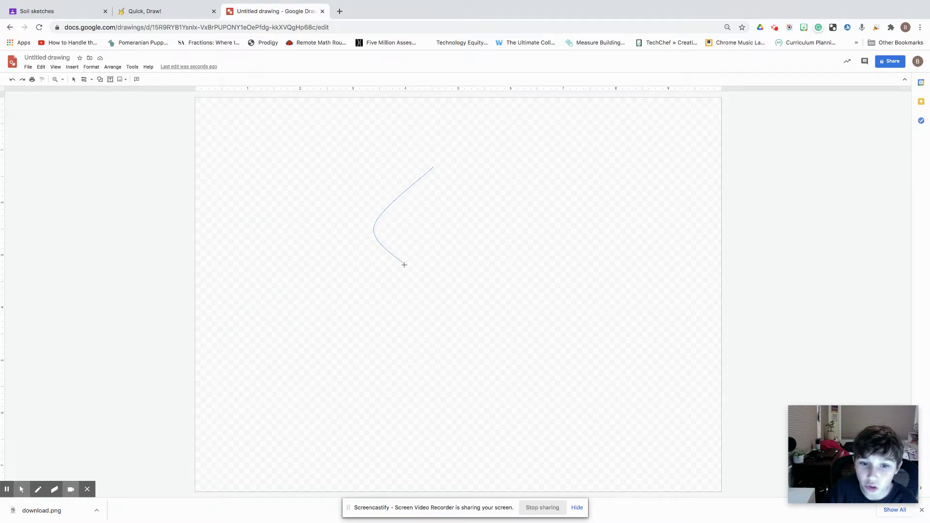
{"action": "left_click", "coordinate": [440, 273]}
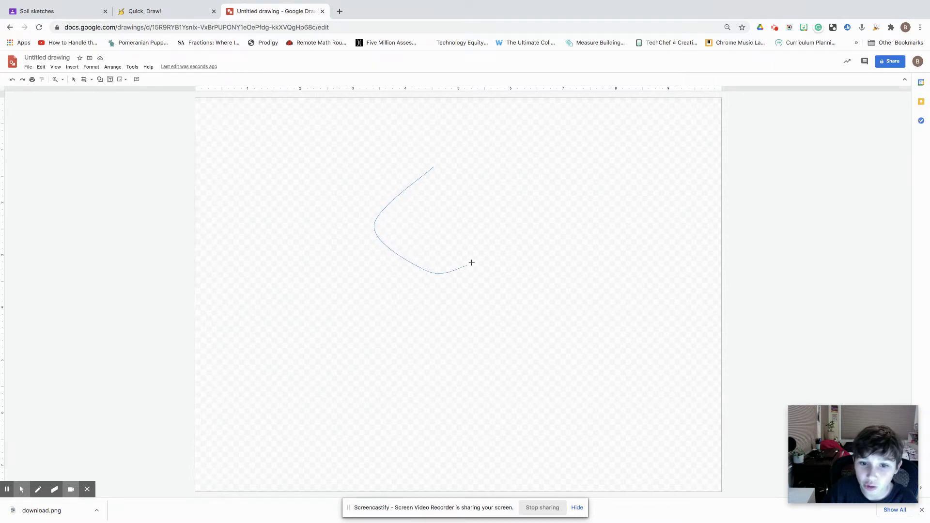
{"action": "left_click", "coordinate": [492, 220]}
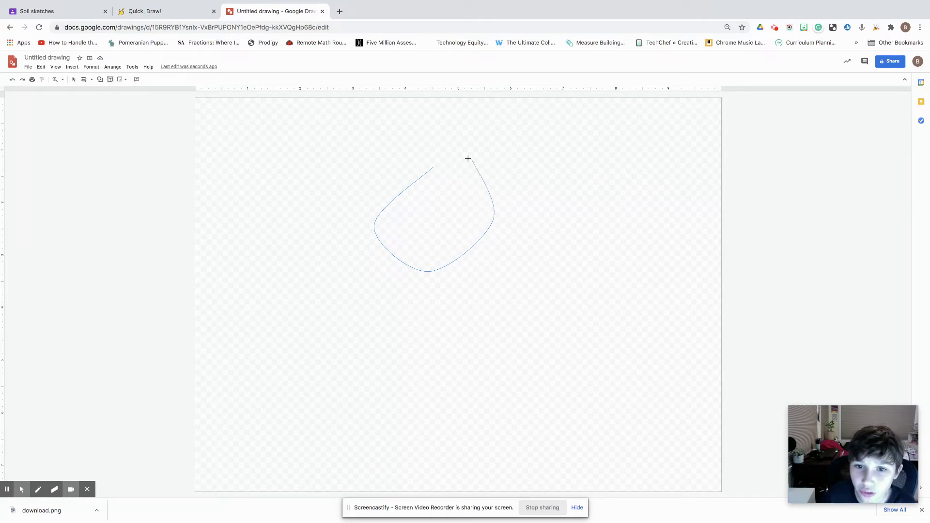
{"action": "left_click", "coordinate": [432, 167]}
{"action": "left_click", "coordinate": [441, 197]}
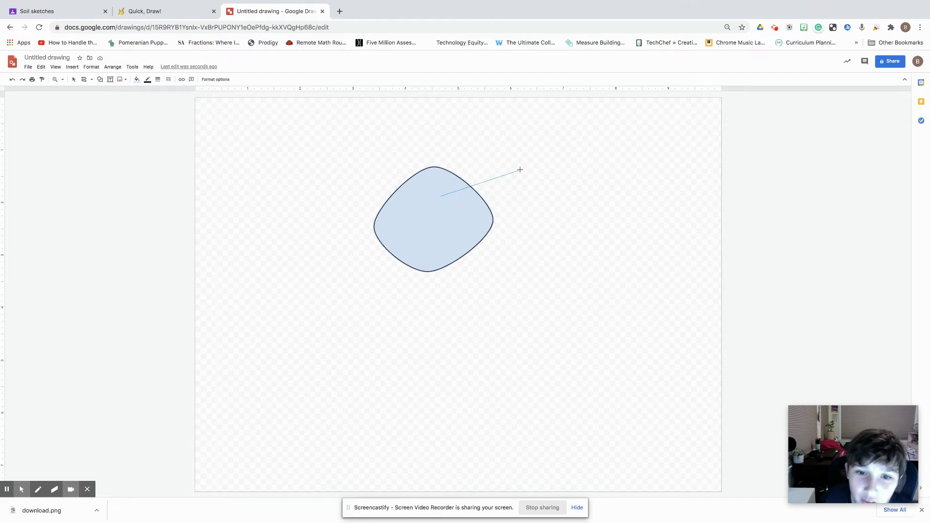
{"action": "left_click", "coordinate": [520, 170]}
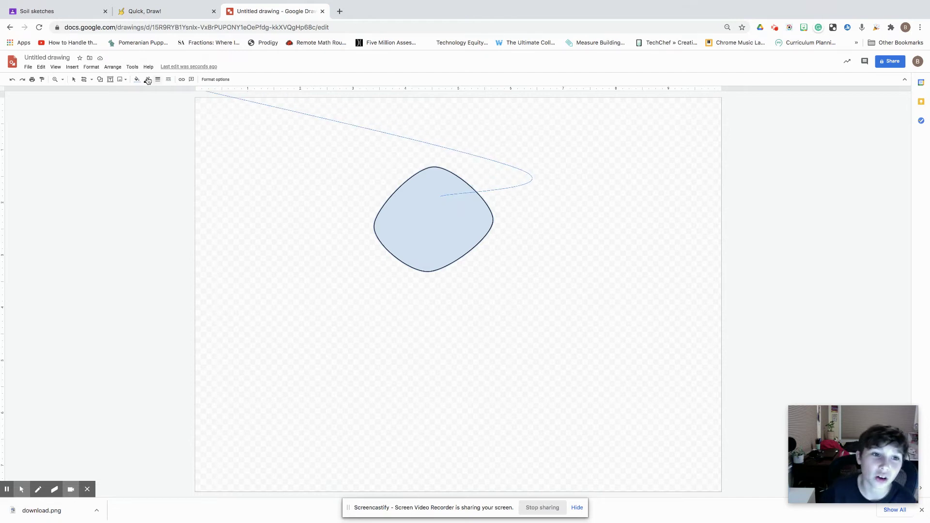
Switch to the Polyline tool and draw a closed, filled triangle at the lower left.
{"action": "left_click", "coordinate": [92, 80]}
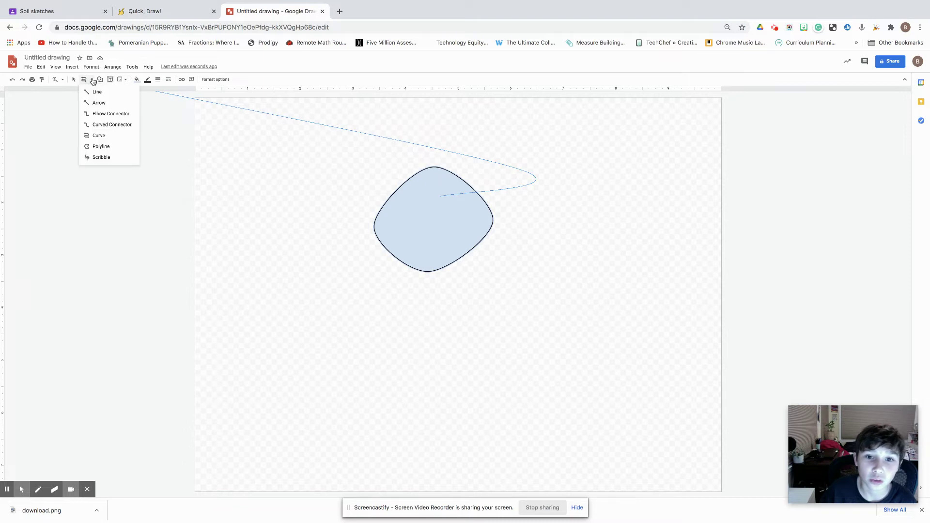
{"action": "left_click", "coordinate": [100, 146]}
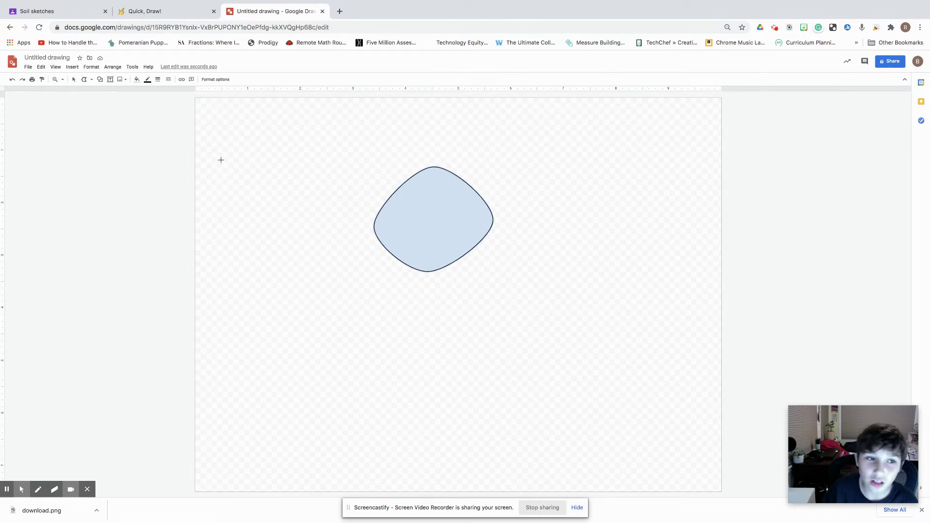
{"action": "left_click", "coordinate": [92, 80]}
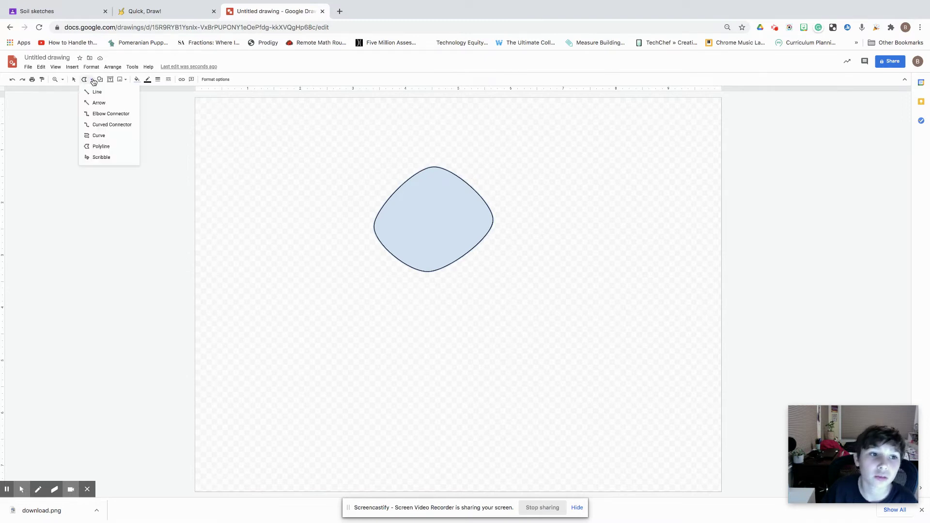
{"action": "left_click", "coordinate": [264, 213]}
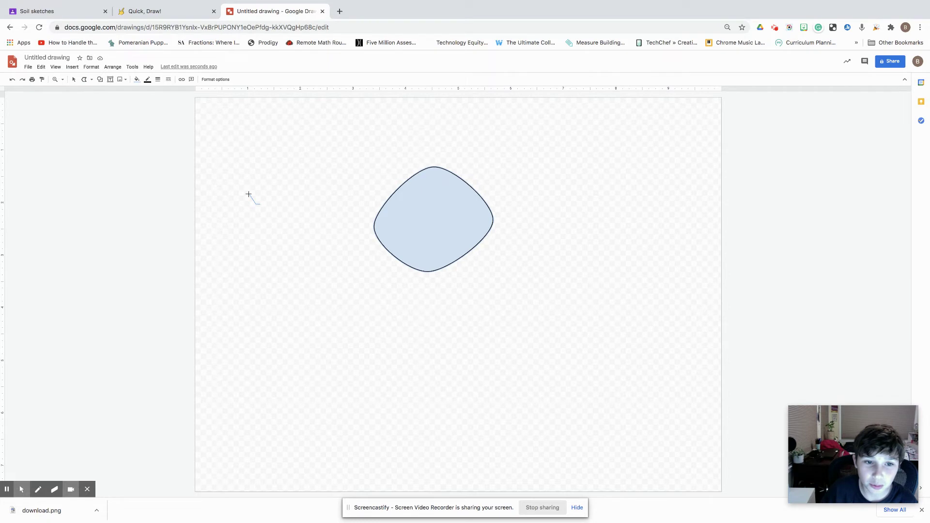
{"action": "left_click_drag", "start_coordinate": [248, 195], "coordinate": [257, 204]}
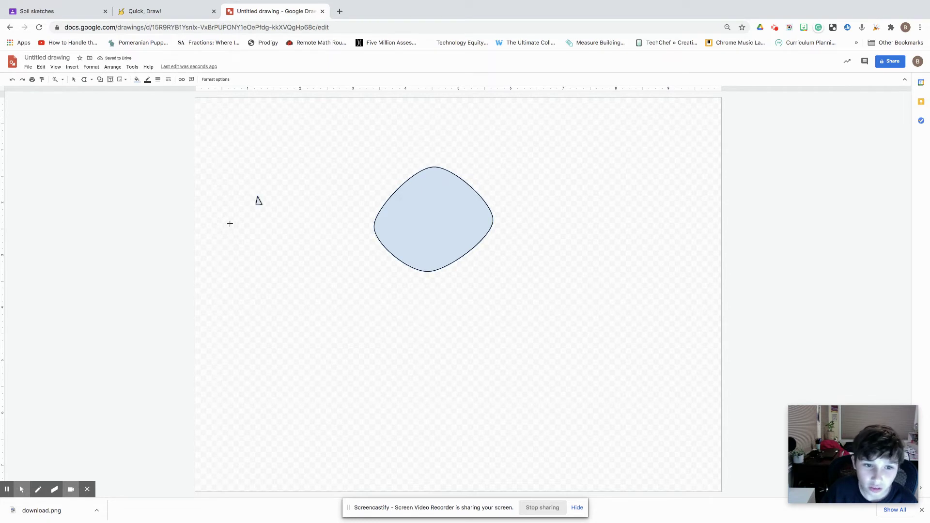
{"action": "mouse_move", "coordinate": [230, 256]}
{"action": "left_mouse_down"}
{"action": "mouse_move", "coordinate": [233, 481]}
{"action": "mouse_move", "coordinate": [336, 421]}
{"action": "mouse_move", "coordinate": [425, 348]}
{"action": "mouse_move", "coordinate": [268, 250]}
{"action": "left_mouse_up"}
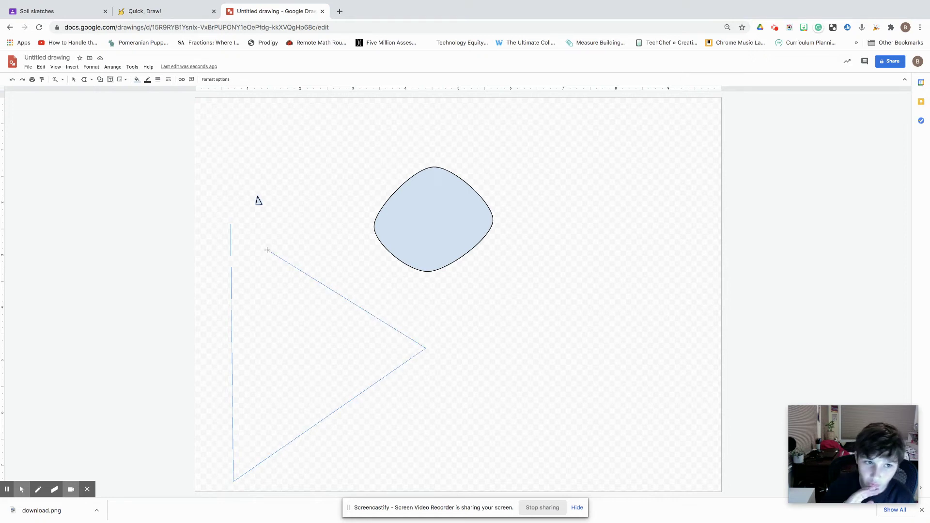
{"action": "left_click_drag", "start_coordinate": [266, 250], "coordinate": [230, 222]}
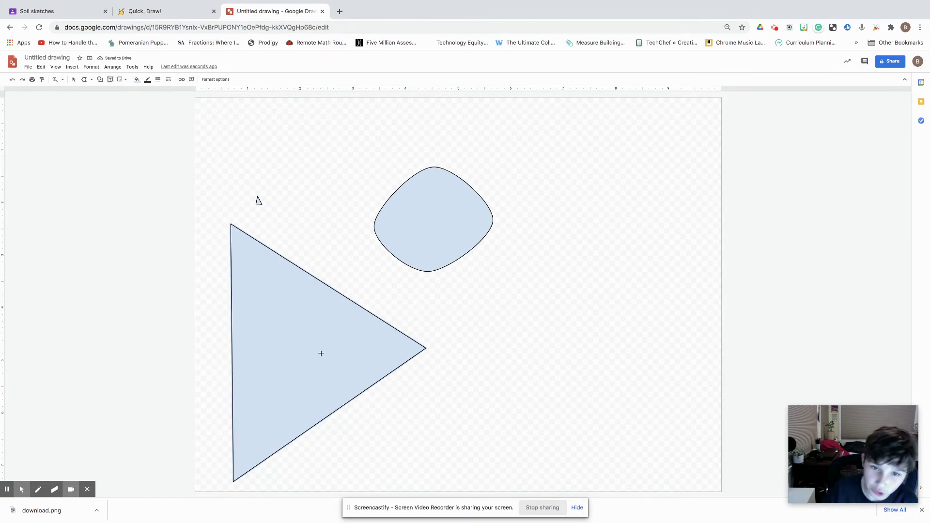
Start another polyline in the left margin with its first two corners.
{"action": "left_click", "coordinate": [95, 80]}
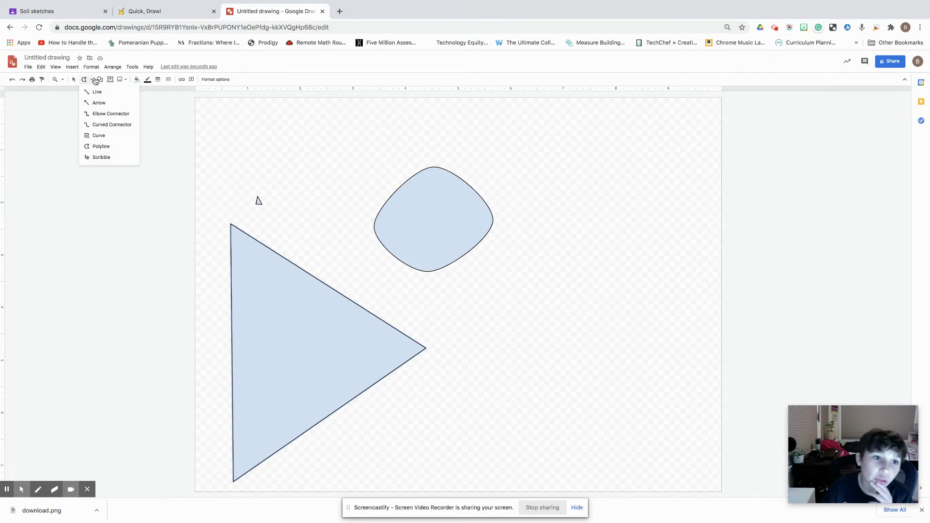
{"action": "left_click", "coordinate": [97, 92]}
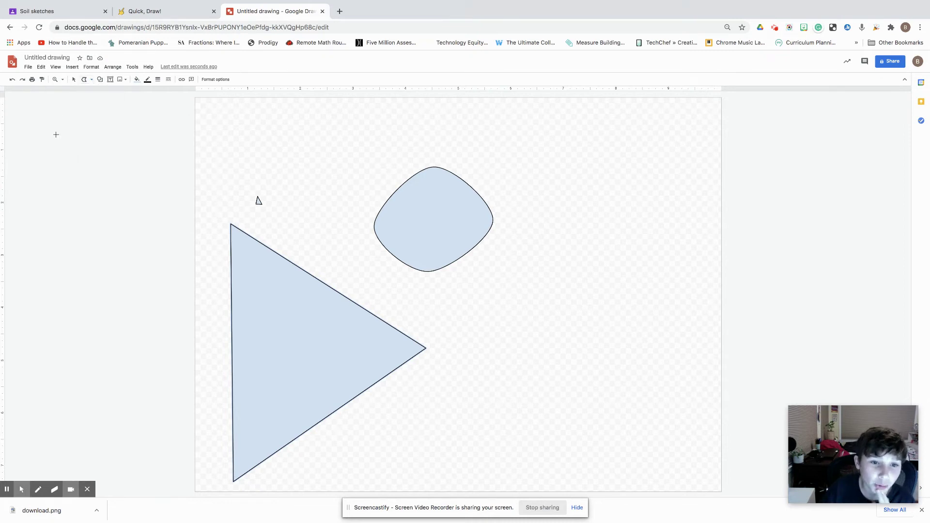
{"action": "left_click", "coordinate": [55, 134]}
{"action": "left_click", "coordinate": [132, 182]}
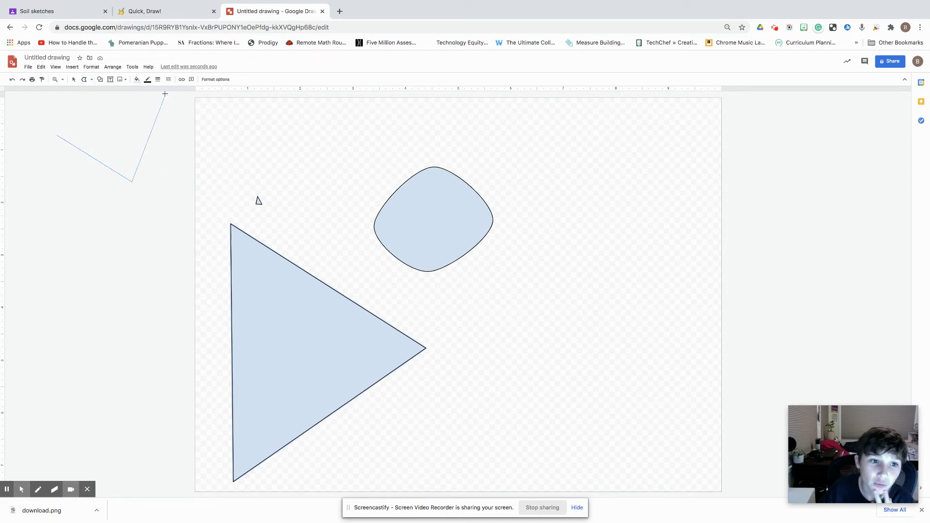
In a new tab, search 'google draw game' and open the Quick, Draw! result.
{"action": "left_click", "coordinate": [157, 11]}
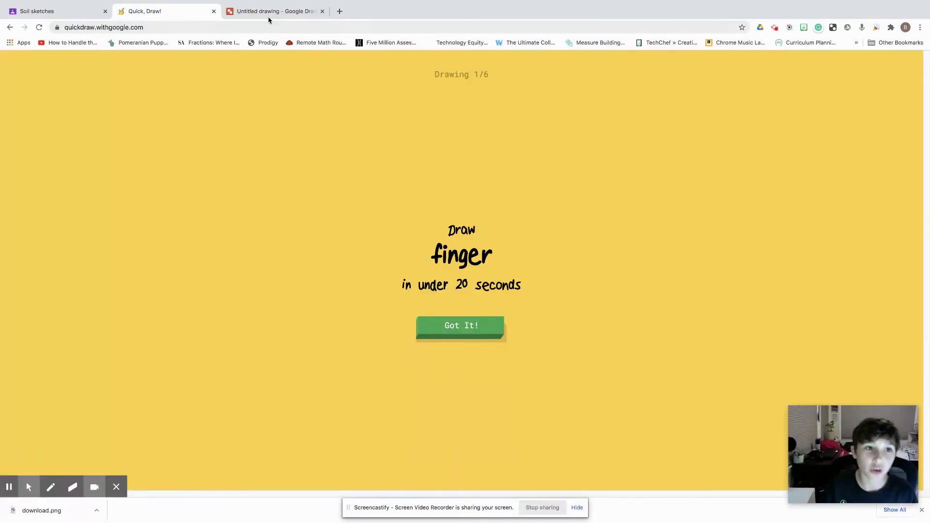
{"action": "left_click", "coordinate": [339, 11]}
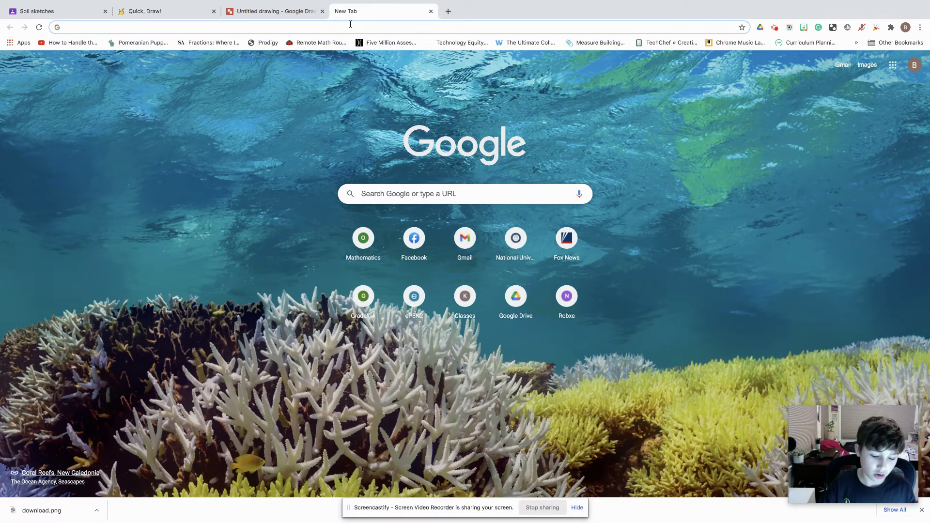
{"action": "type", "text": "d"}
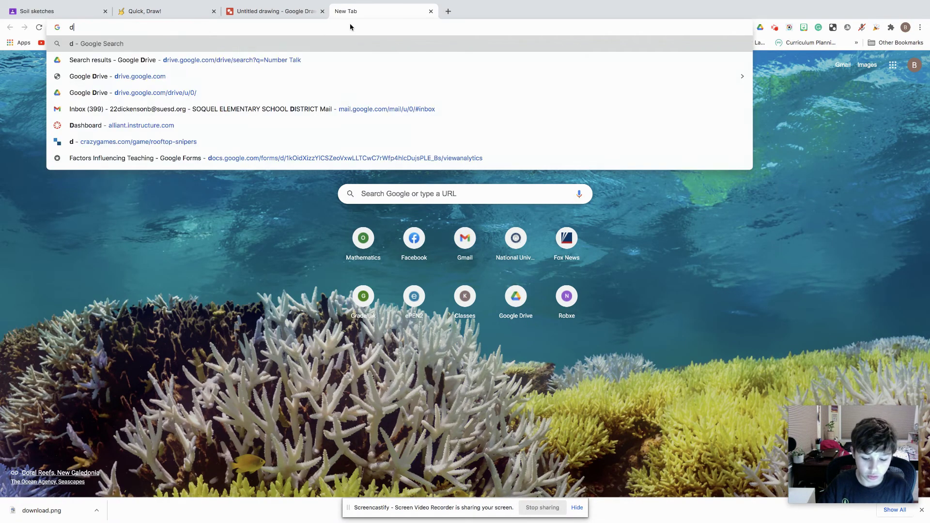
{"action": "type", "text": "google d"}
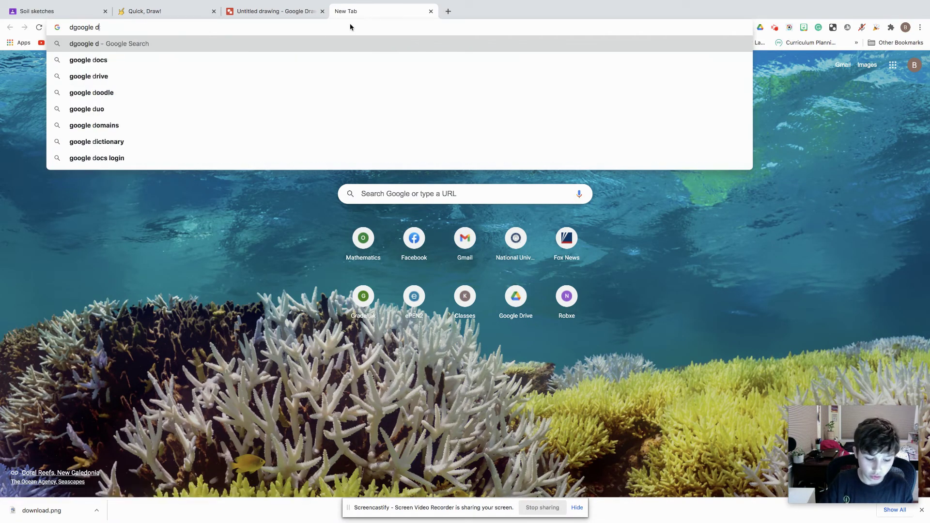
{"action": "type", "text": "raw game"}
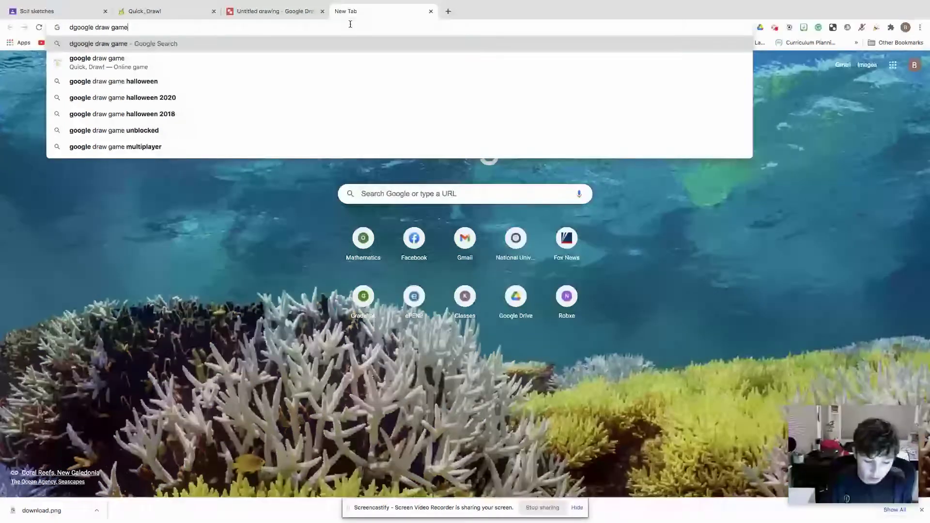
{"action": "key", "text": "Return"}
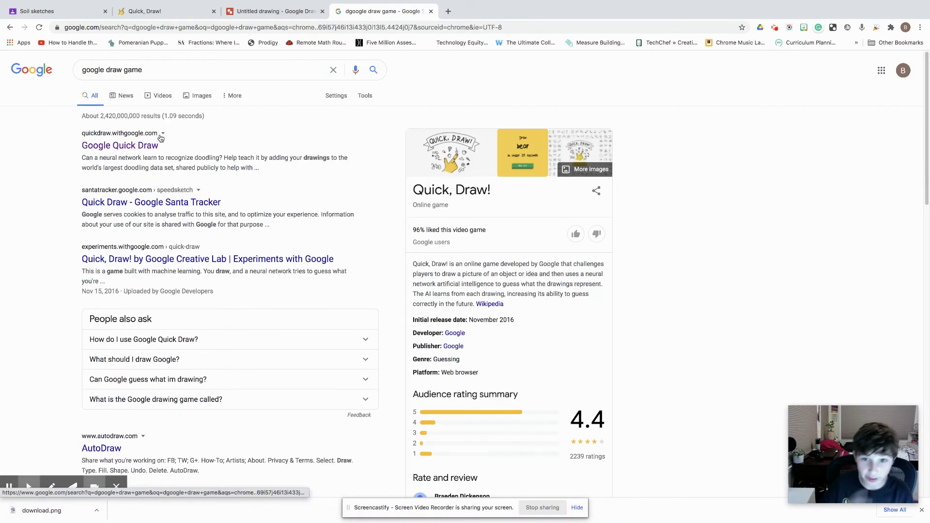
{"action": "left_click", "coordinate": [156, 145]}
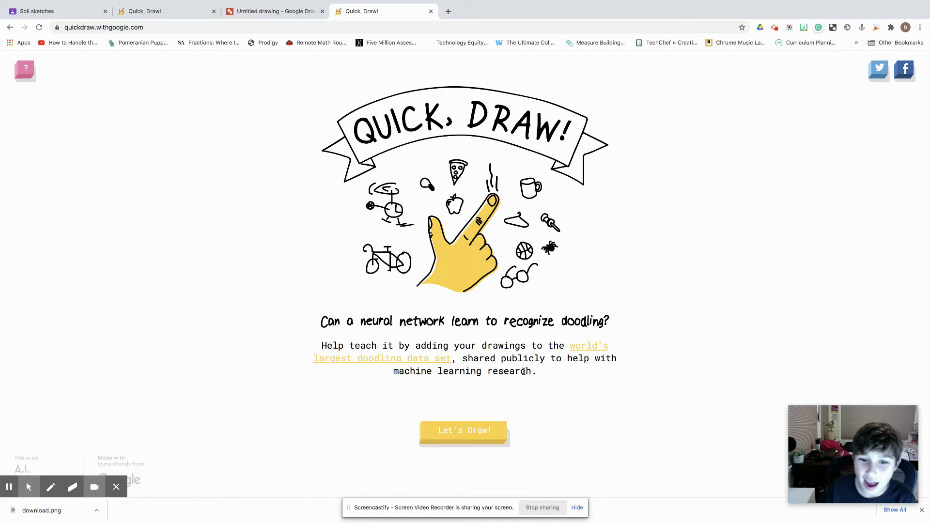
Start a Quick, Draw! game and accept the first challenge to draw an eye.
{"action": "left_click", "coordinate": [483, 432]}
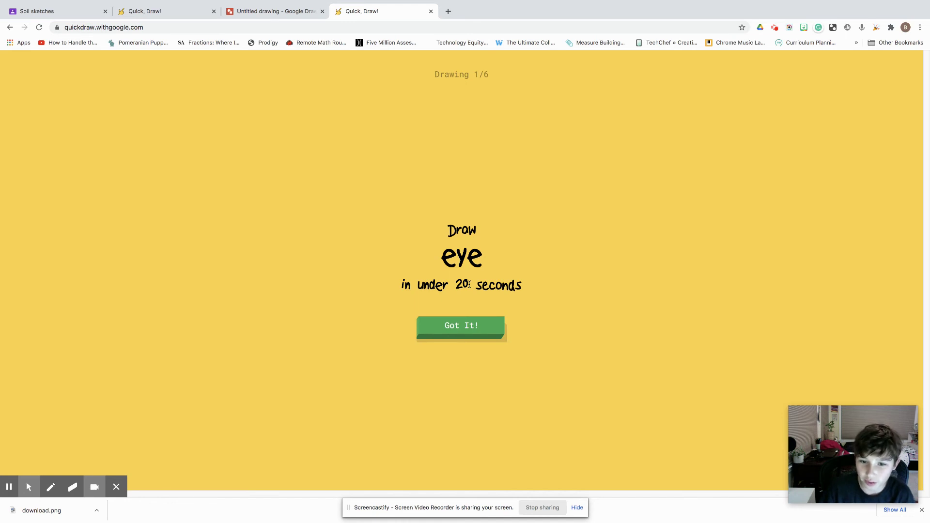
{"action": "left_click", "coordinate": [473, 325]}
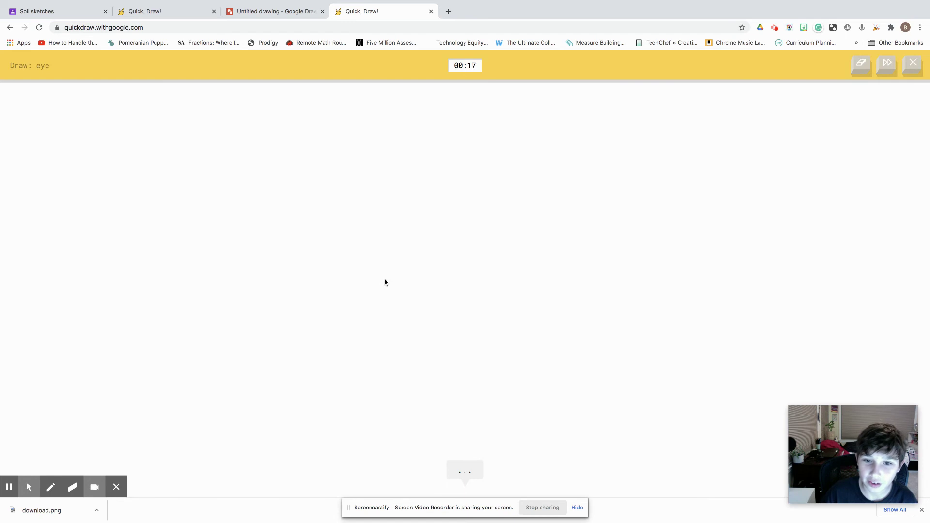
Sketch the eye as an oval outline with a pupil inside.
{"action": "mouse_move", "coordinate": [382, 281]}
{"action": "left_mouse_down"}
{"action": "mouse_move", "coordinate": [421, 253]}
{"action": "mouse_move", "coordinate": [460, 249]}
{"action": "mouse_move", "coordinate": [512, 272]}
{"action": "mouse_move", "coordinate": [494, 291]}
{"action": "mouse_move", "coordinate": [444, 309]}
{"action": "mouse_move", "coordinate": [399, 309]}
{"action": "mouse_move", "coordinate": [382, 284]}
{"action": "left_mouse_up"}
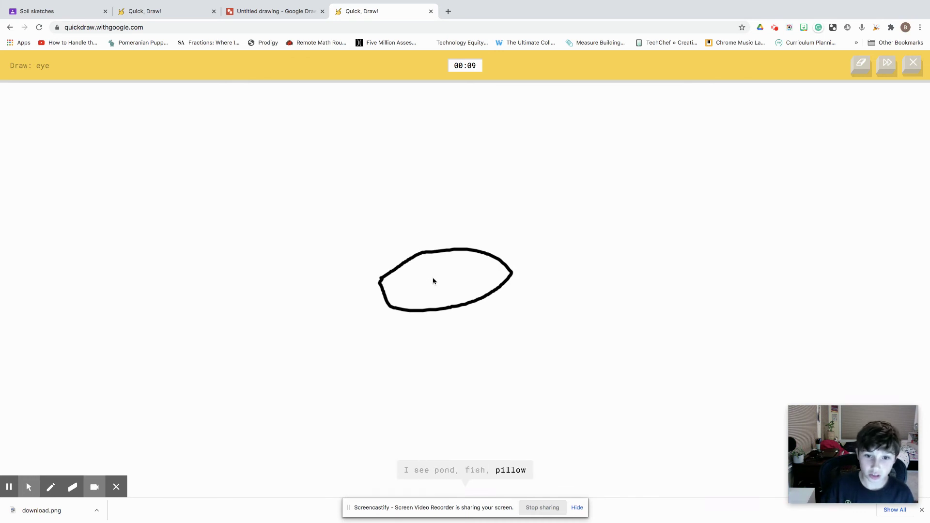
{"action": "mouse_move", "coordinate": [448, 270]}
{"action": "left_mouse_down"}
{"action": "mouse_move", "coordinate": [422, 281]}
{"action": "mouse_move", "coordinate": [442, 287]}
{"action": "mouse_move", "coordinate": [447, 269]}
{"action": "left_mouse_up"}
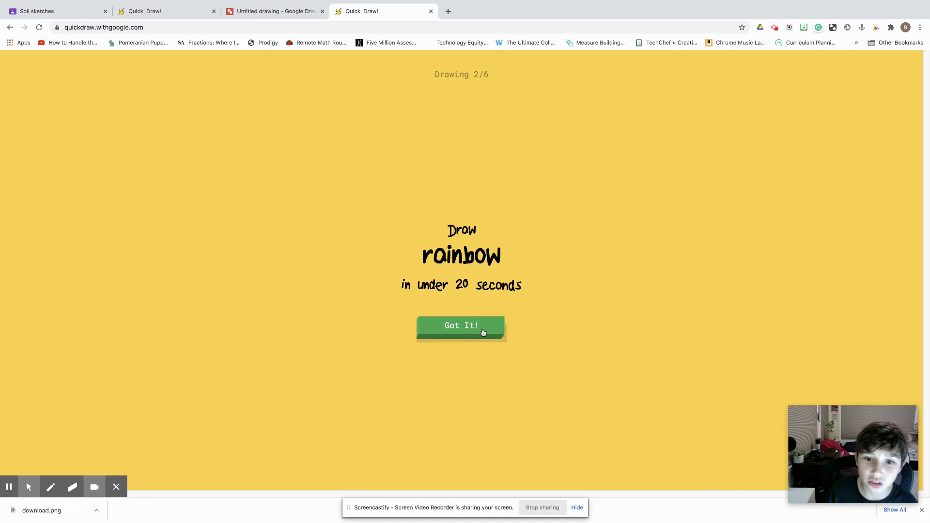
Accept the rainbow challenge and draw a wide rainbow arc across the canvas.
{"action": "left_click", "coordinate": [484, 329]}
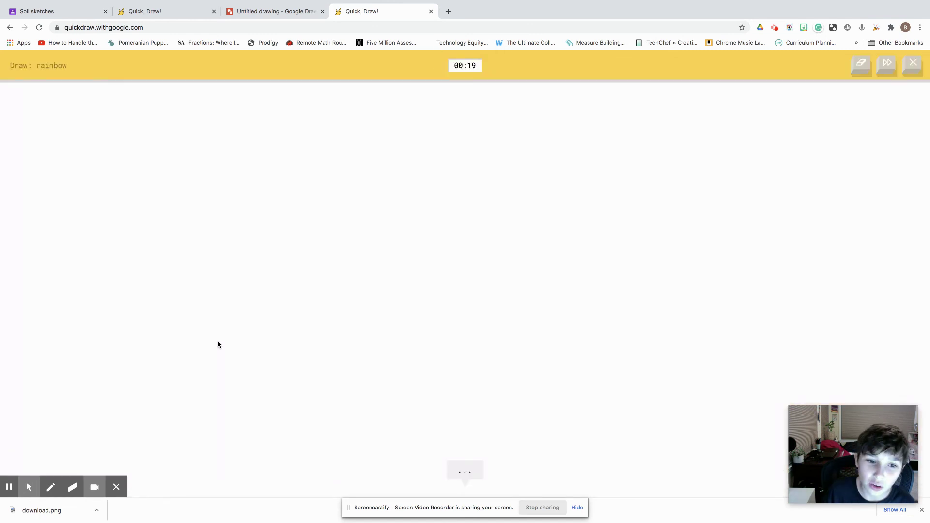
{"action": "mouse_move", "coordinate": [201, 350]}
{"action": "left_mouse_down"}
{"action": "mouse_move", "coordinate": [308, 255]}
{"action": "mouse_move", "coordinate": [388, 221]}
{"action": "mouse_move", "coordinate": [509, 245]}
{"action": "mouse_move", "coordinate": [549, 266]}
{"action": "mouse_move", "coordinate": [625, 369]}
{"action": "left_mouse_up"}
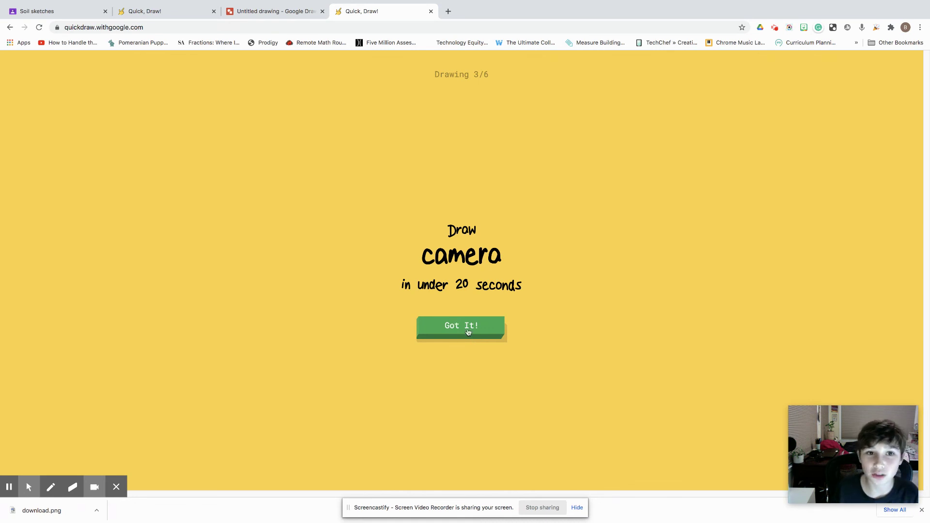
Cycle through the tabs back to the camera challenge and open the screen recorder's controls.
{"action": "left_click", "coordinate": [264, 10]}
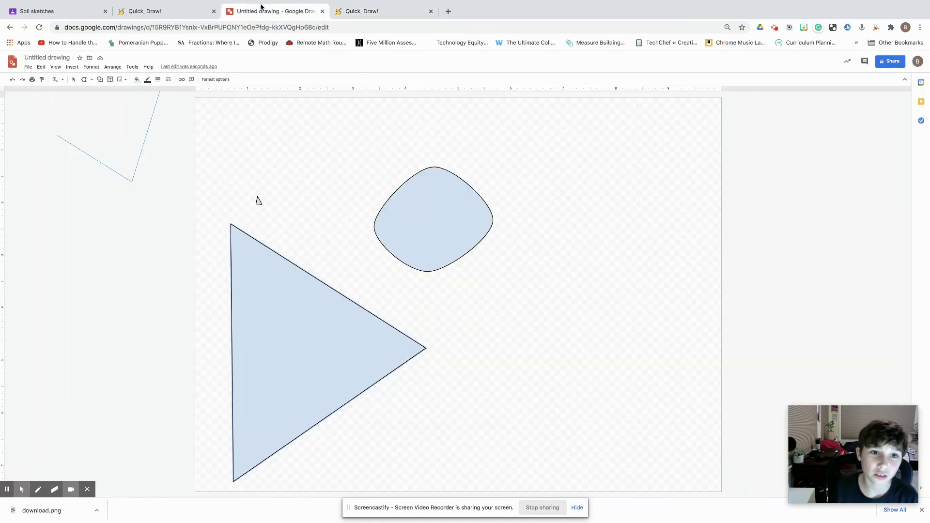
{"action": "left_click", "coordinate": [189, 11]}
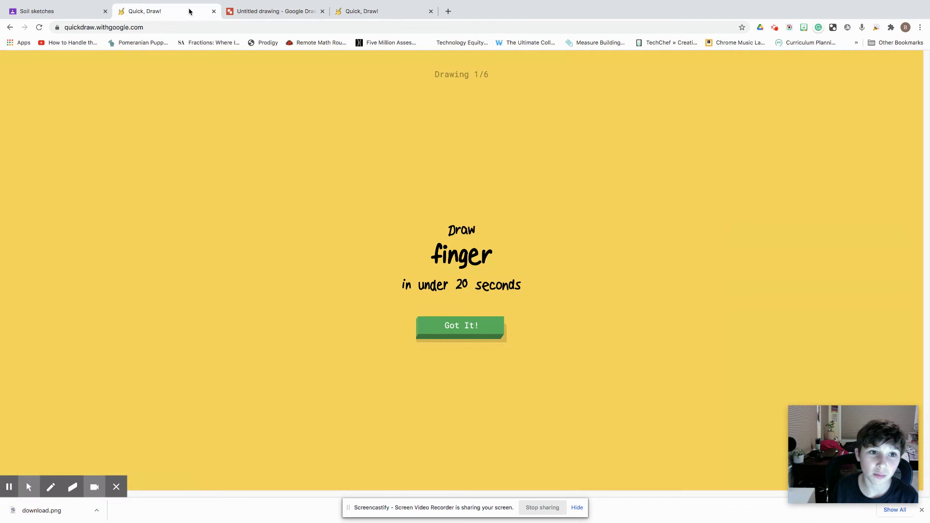
{"action": "left_click", "coordinate": [368, 10]}
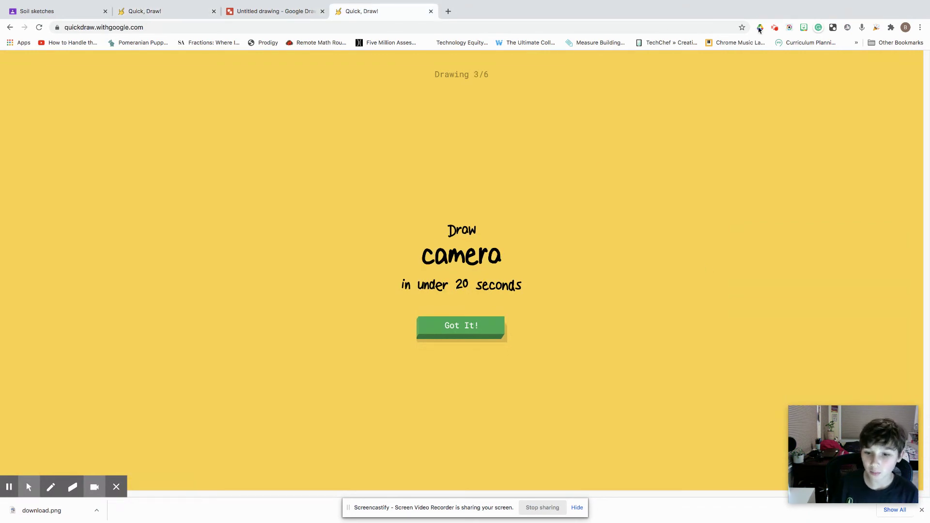
{"action": "left_click", "coordinate": [775, 27]}
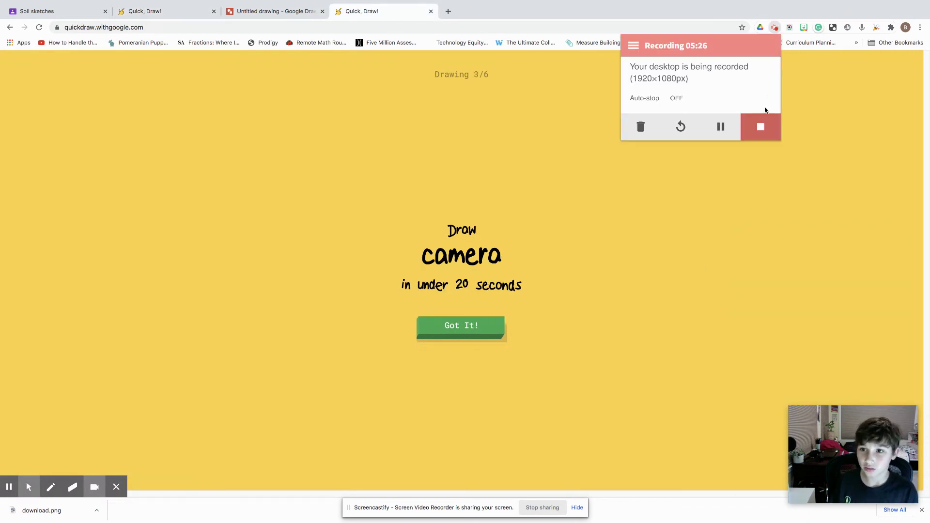